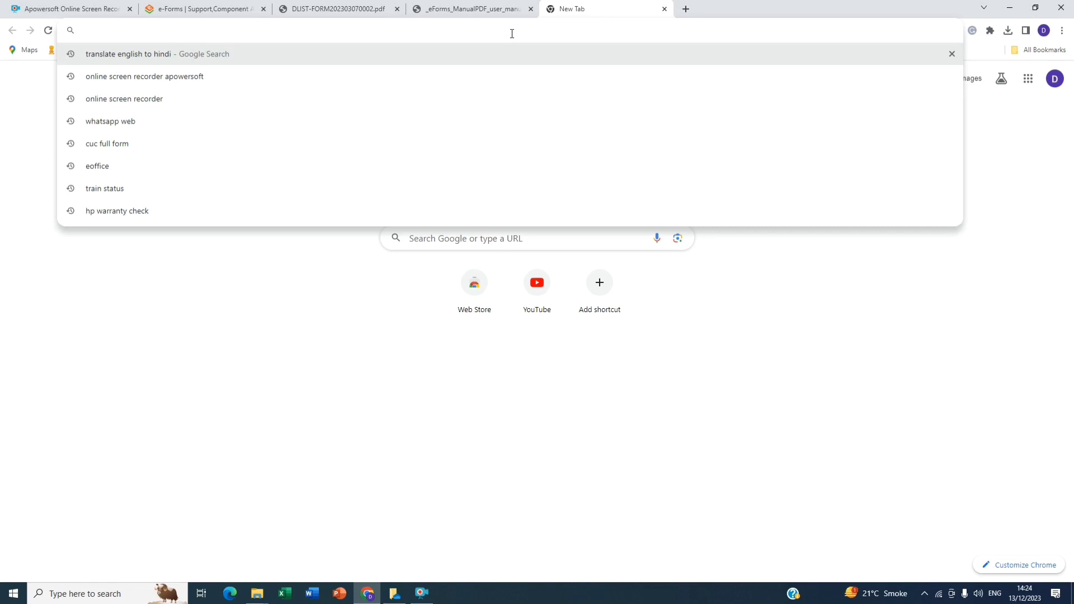
Step: Open eforms.nic.in and log in to the portal through Parichay (SSO)
type("e")
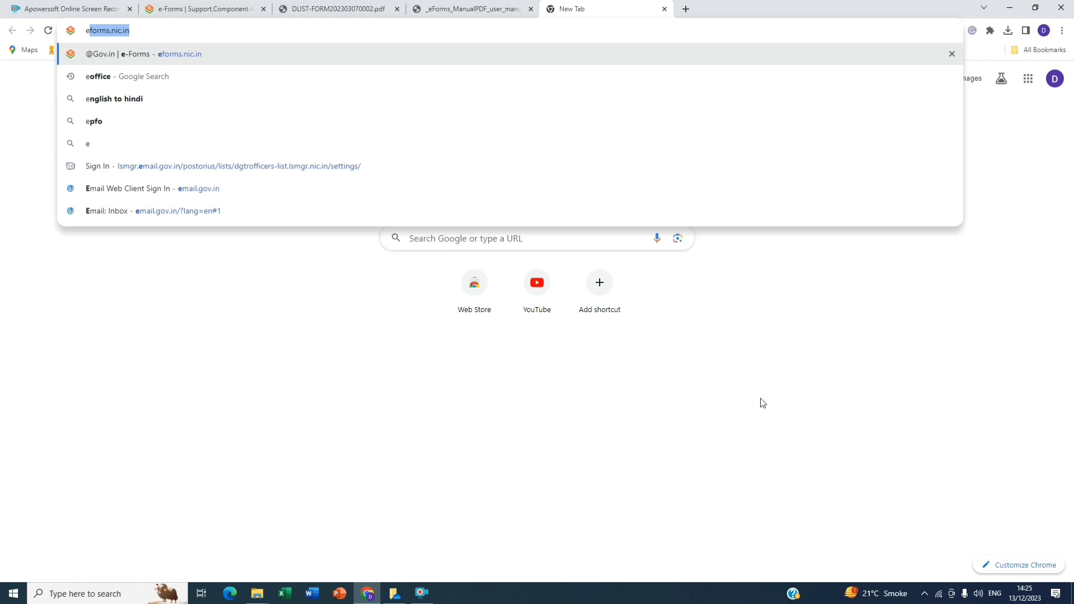
key("Return")
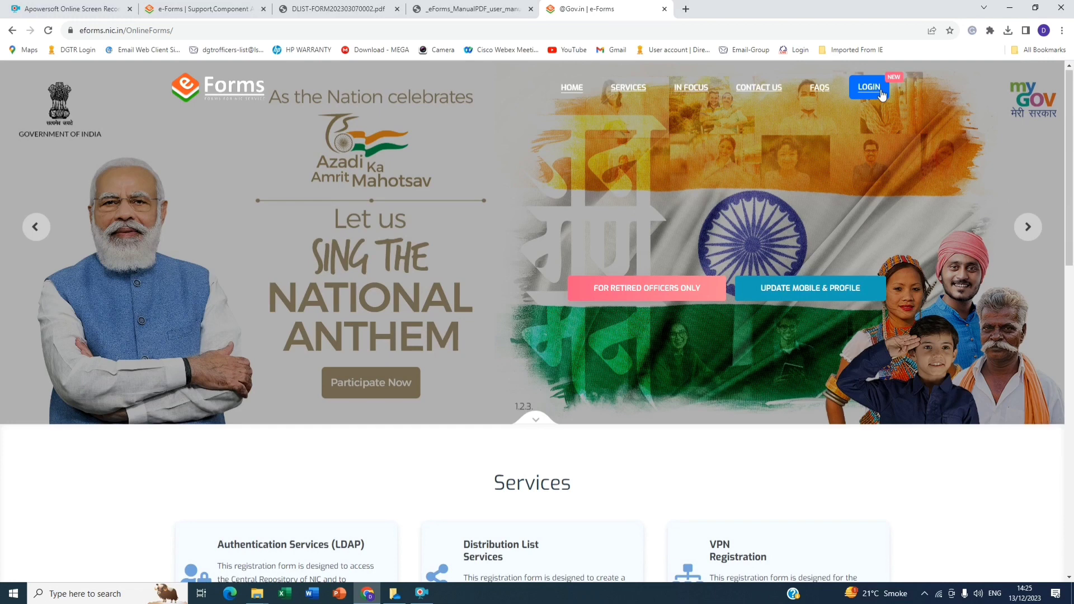
left_click(880, 91)
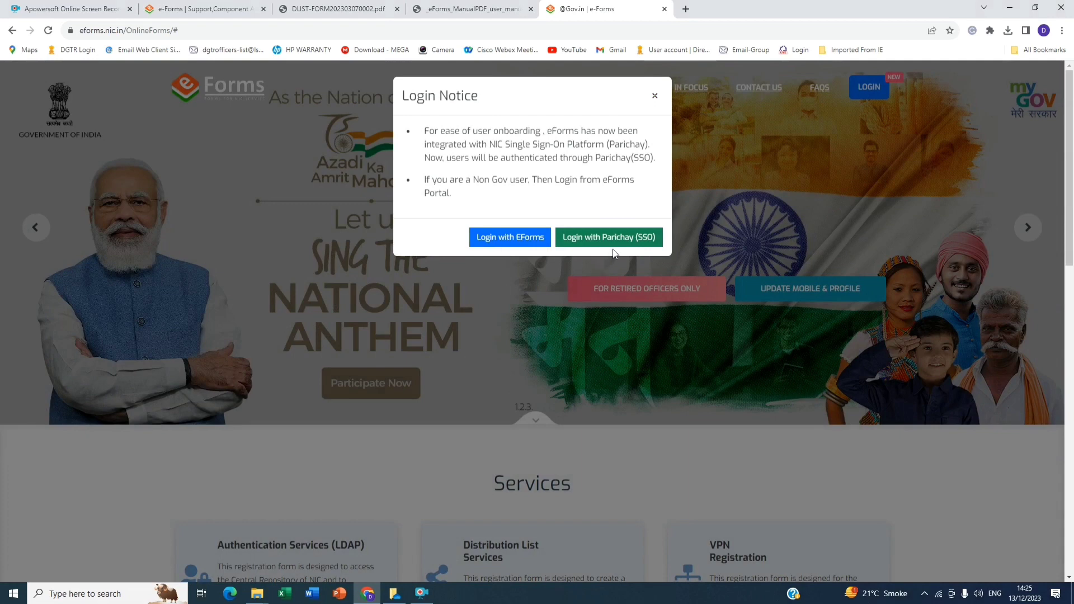
left_click(626, 239)
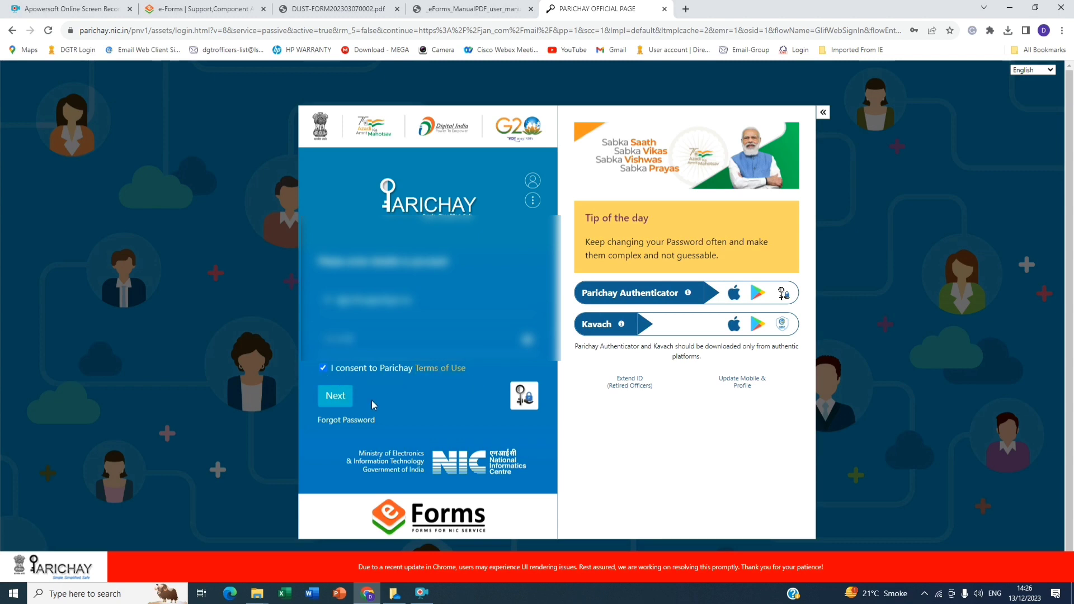
left_click(338, 398)
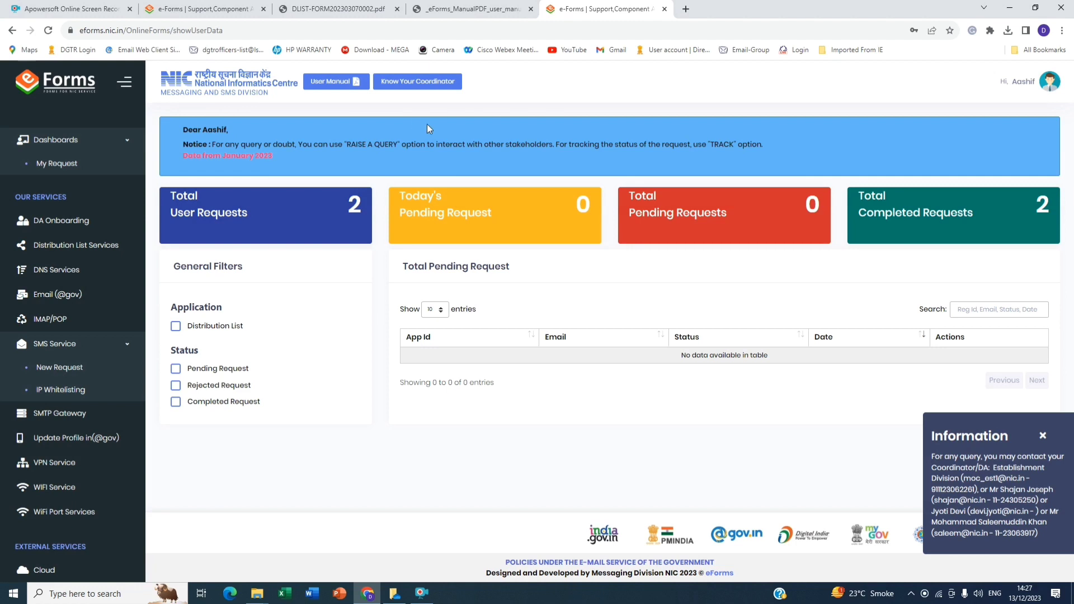
Step: Download the user manual and view the list of related coordinators
left_click(348, 82)
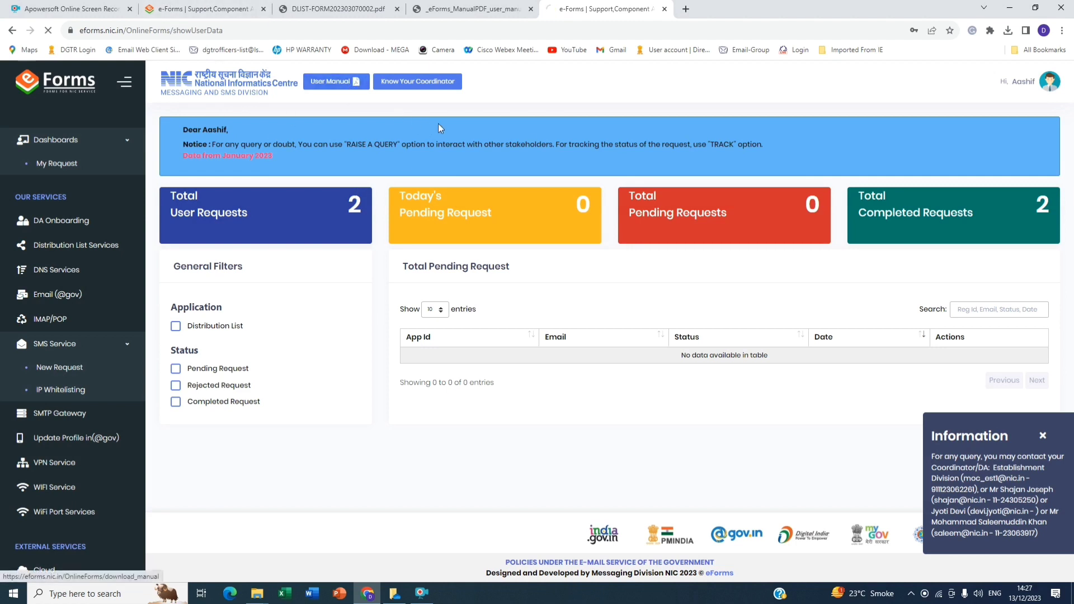
left_click(443, 89)
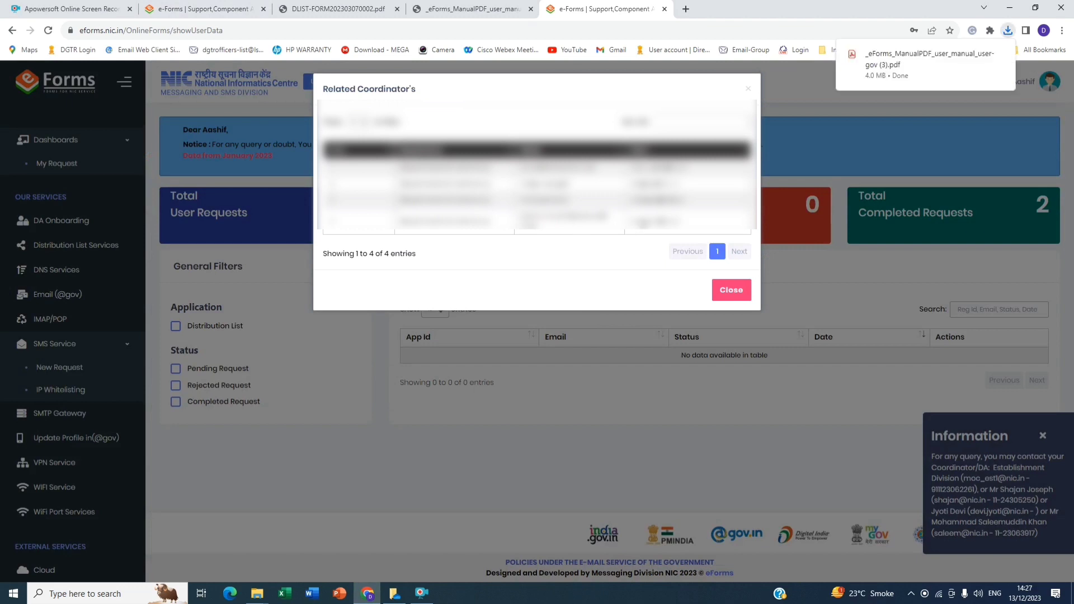
left_click(87, 156)
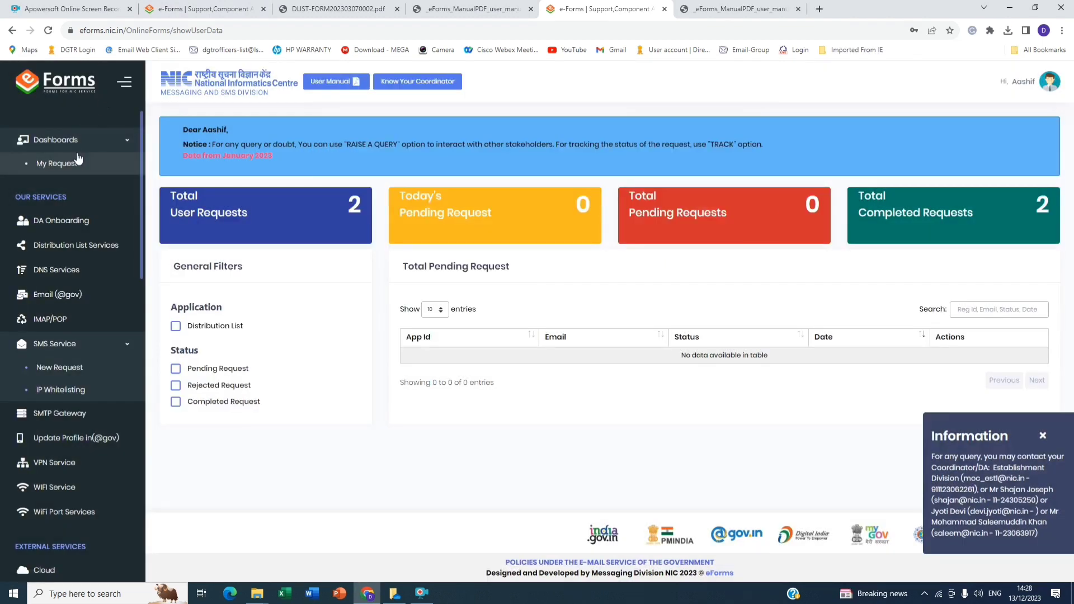
Step: Open the Distribution List Services request form and look over its first step
left_click(57, 247)
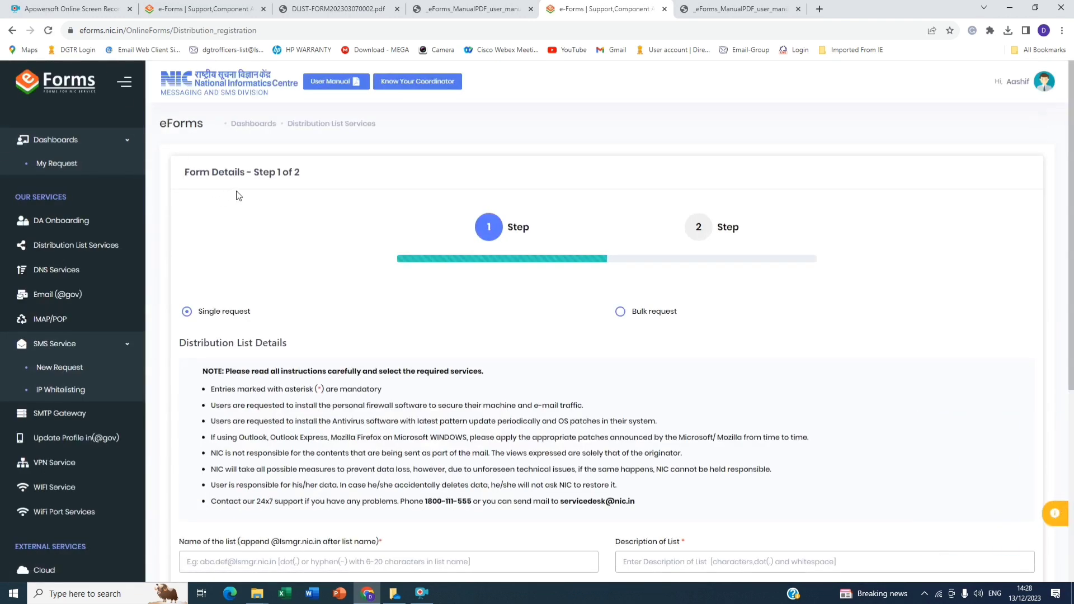
scroll(316, 185, "down", 3)
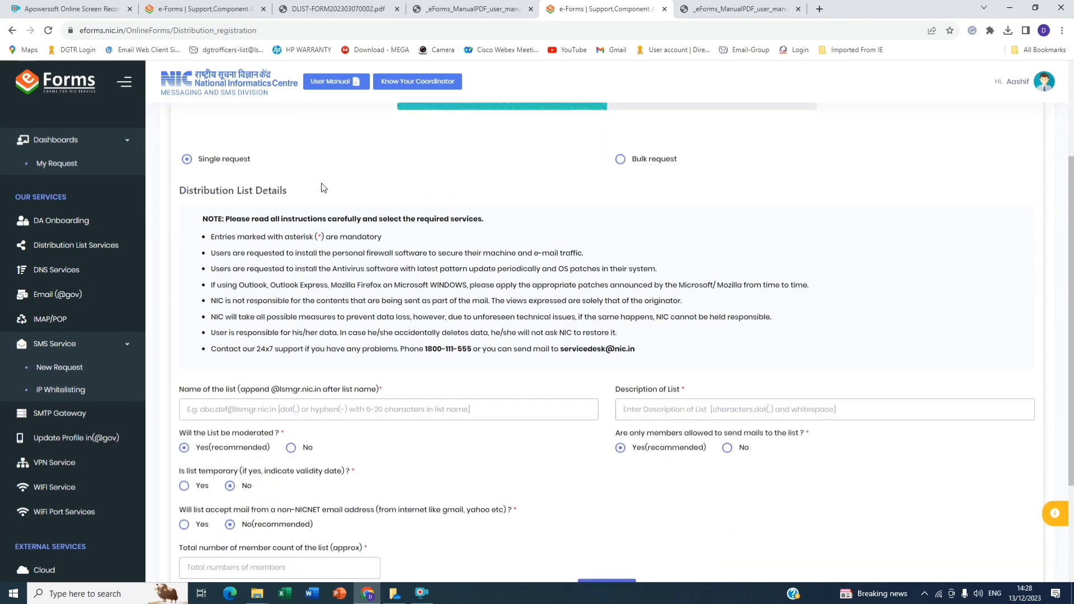
scroll(516, 340, "up", 3)
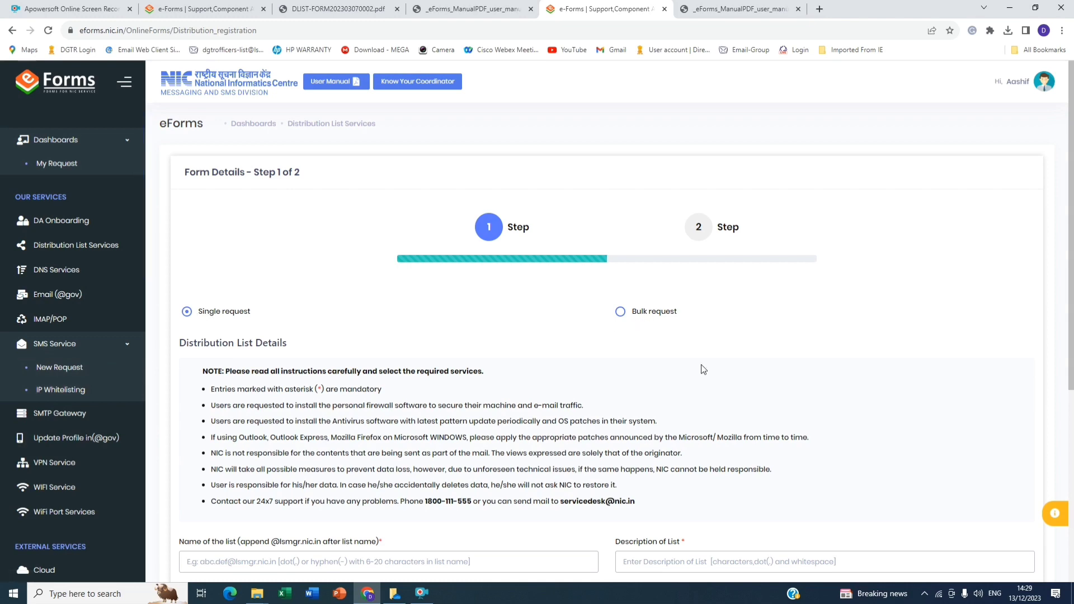
Step: Switch the form to a bulk request to view its Excel upload instructions, and return to a single request
left_click(621, 311)
scroll(607, 328, "down", 2)
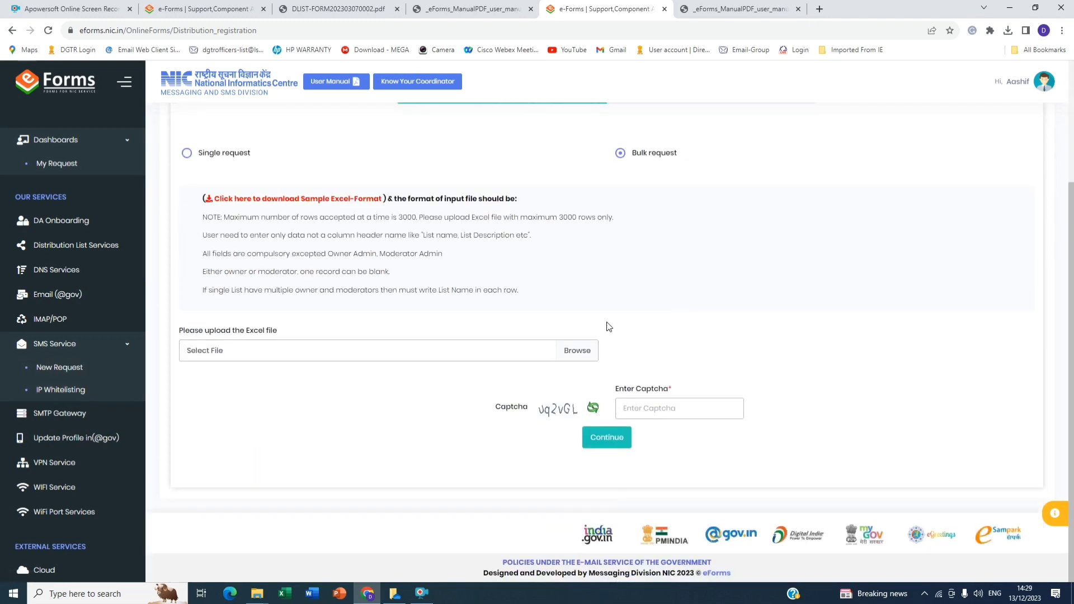
scroll(538, 347, "up", 2)
scroll(526, 353, "up", 1)
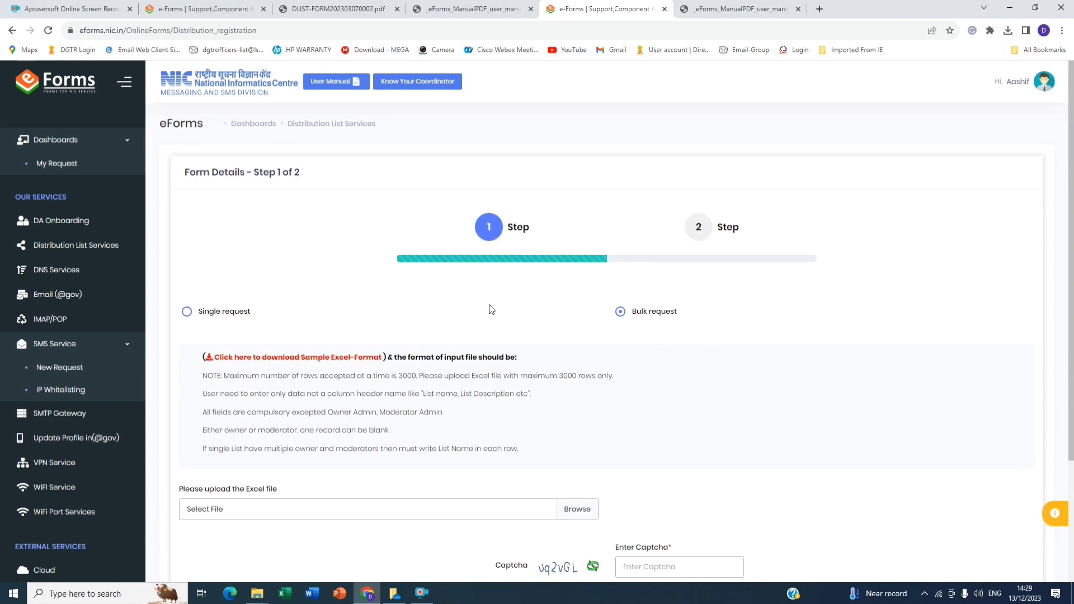
left_click(189, 318)
Step: Fill in the name of the distribution list and set its description to ITS Officers List
scroll(410, 322, "down", 5)
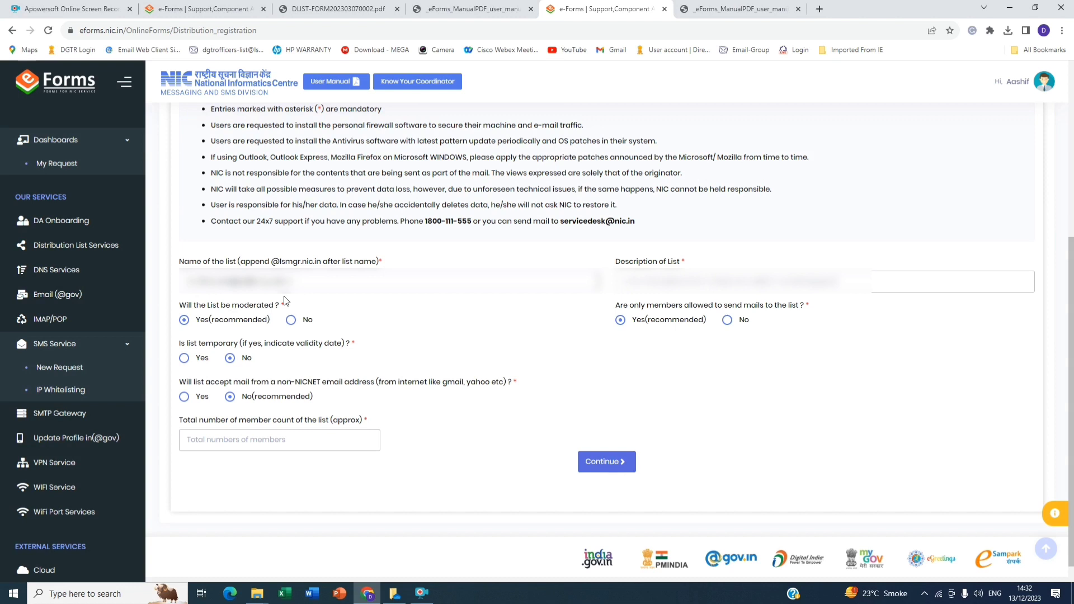
left_click(684, 285)
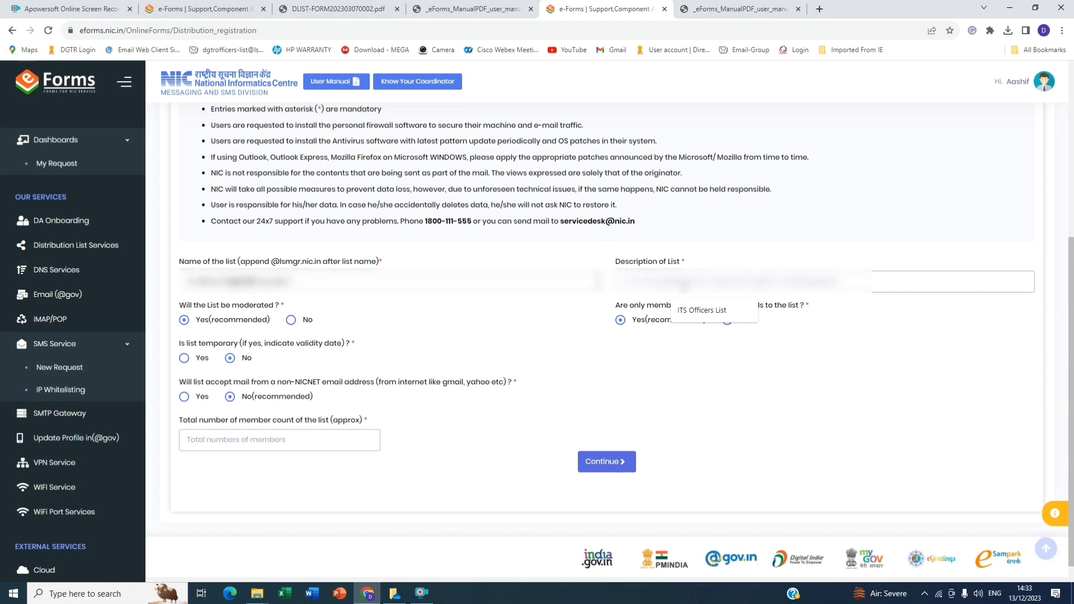
left_click(702, 311)
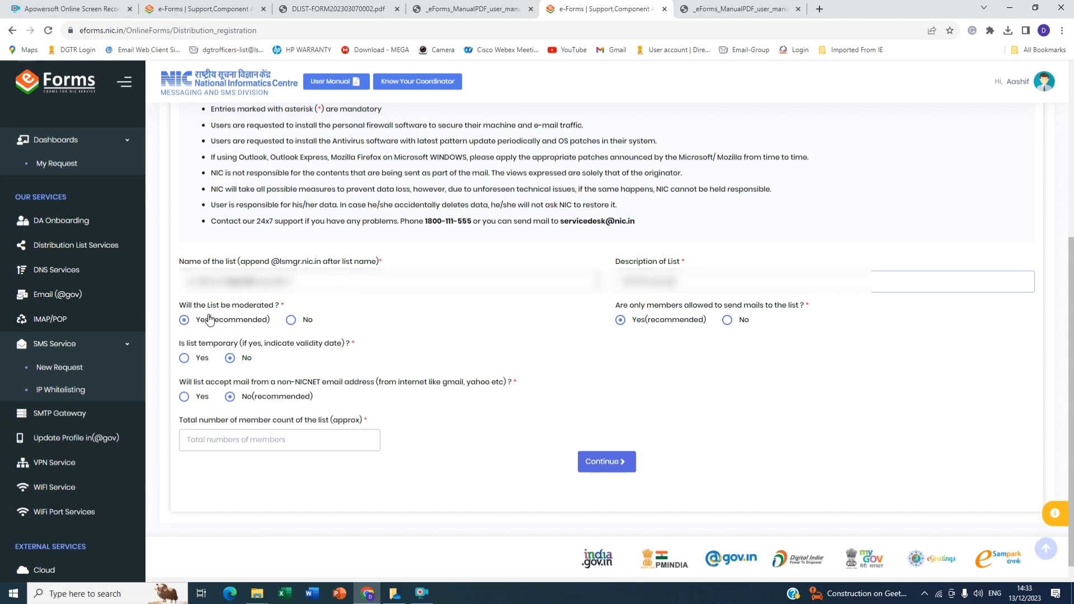
Step: Try the No option for list moderation and the Yes option for a temporary list, restoring the original choices
left_click(291, 321)
left_click(185, 322)
left_click(184, 360)
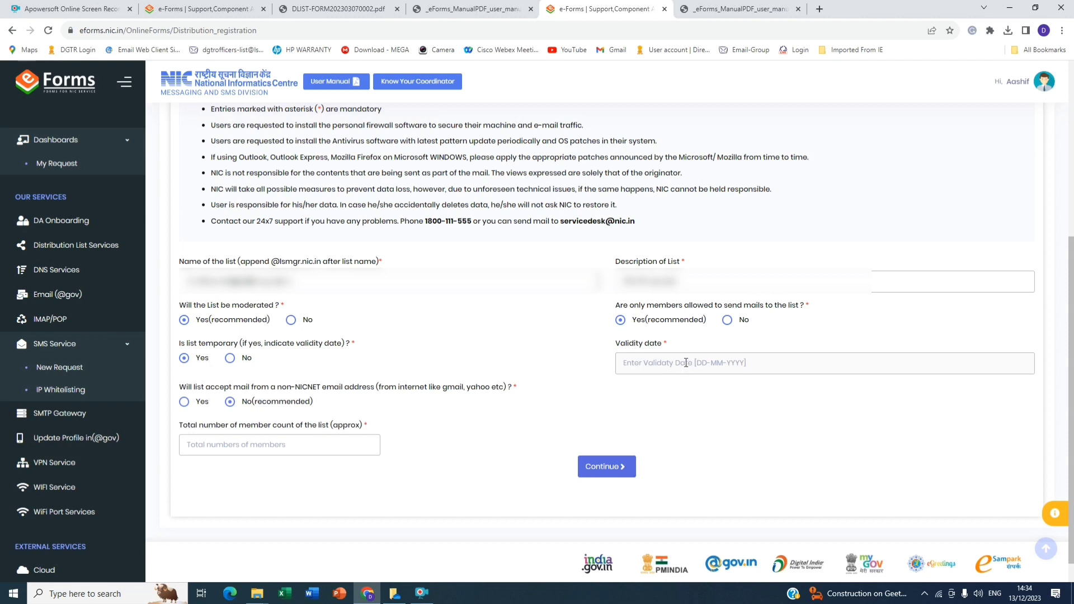
left_click(229, 359)
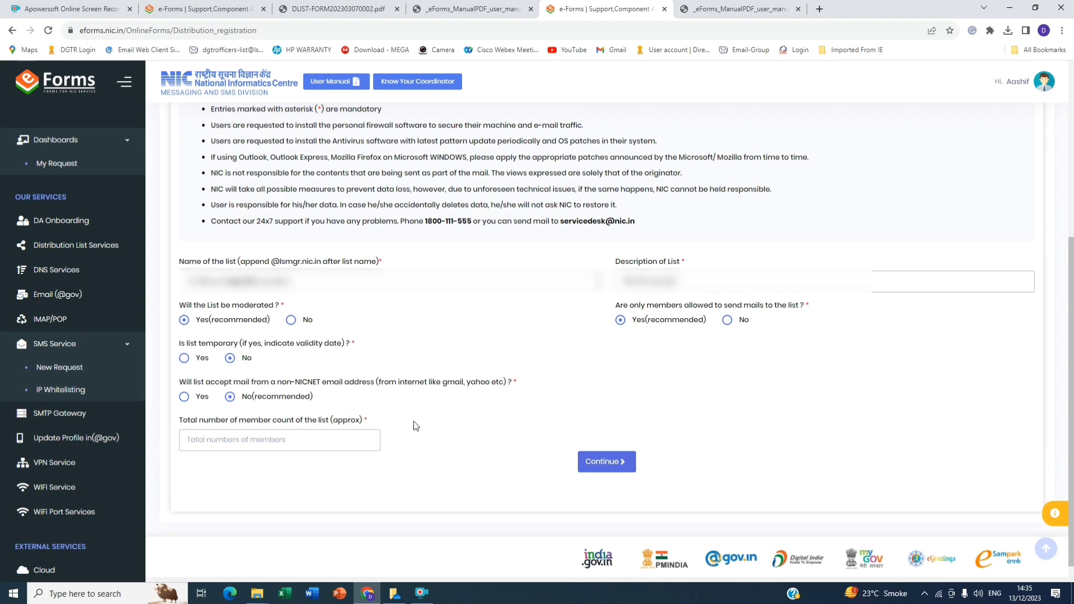
Step: Fill in the approximate member count of the list and continue to the form's second step
left_click(315, 447)
left_click(269, 475)
left_click(609, 466)
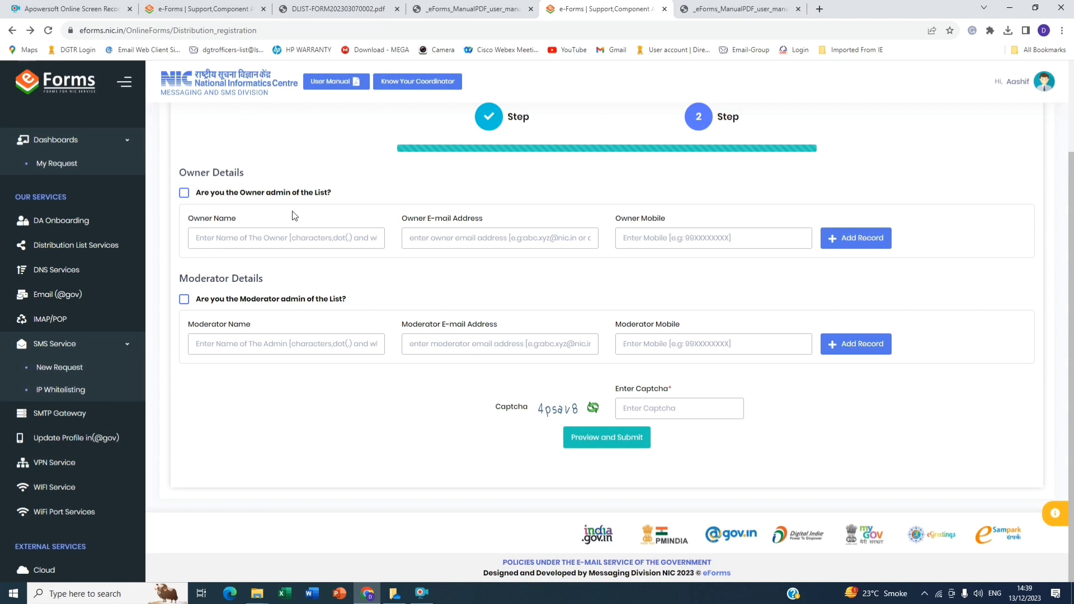
Step: Add the logged-in account as an owner admin record, and inspect the record's edit form without updating it
left_click(184, 193)
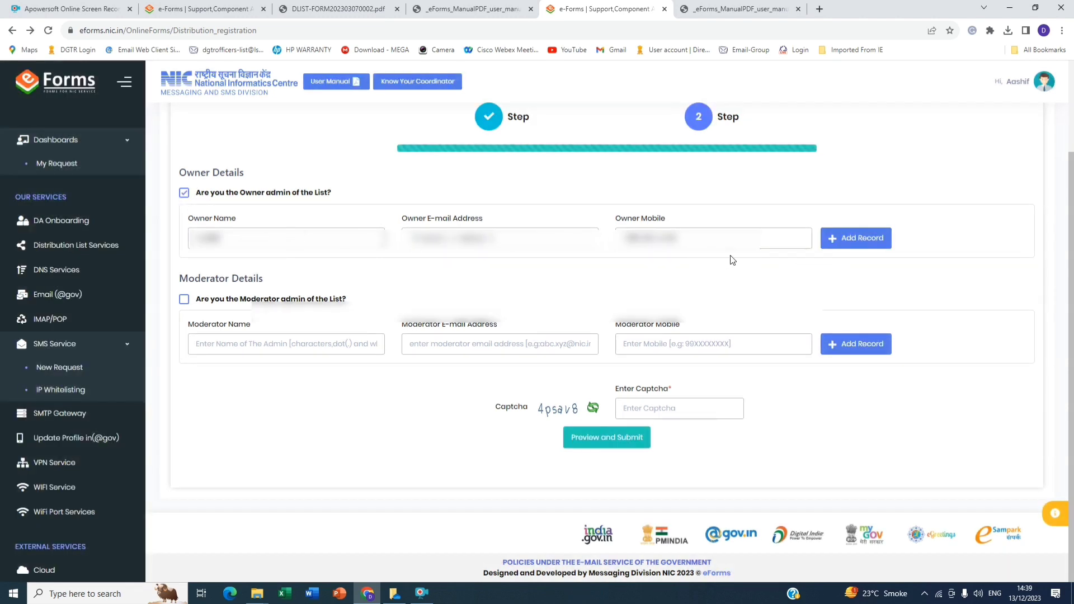
left_click(850, 237)
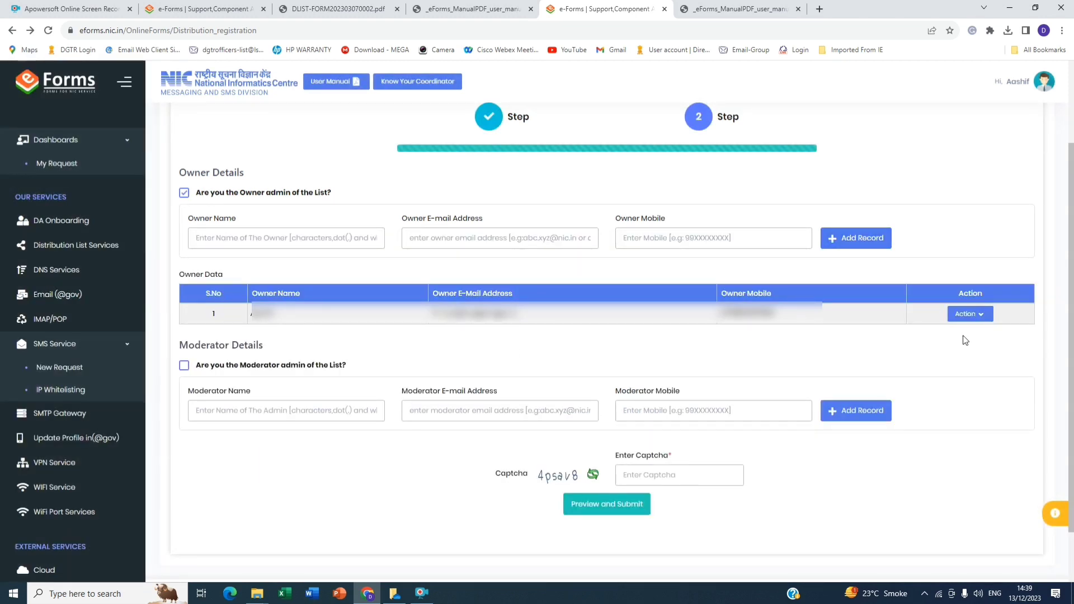
left_click(986, 314)
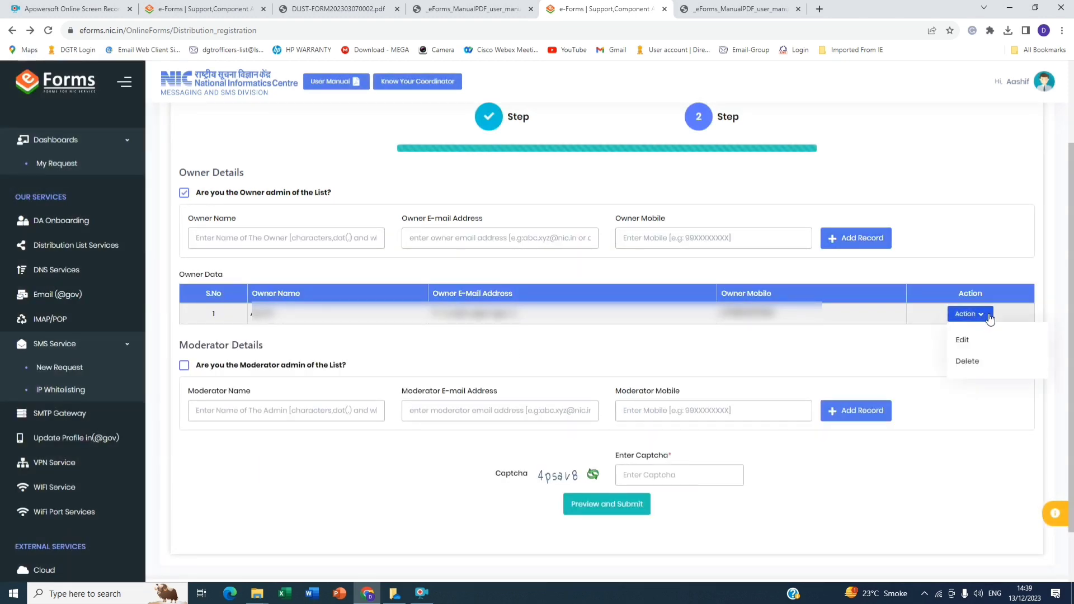
left_click(963, 341)
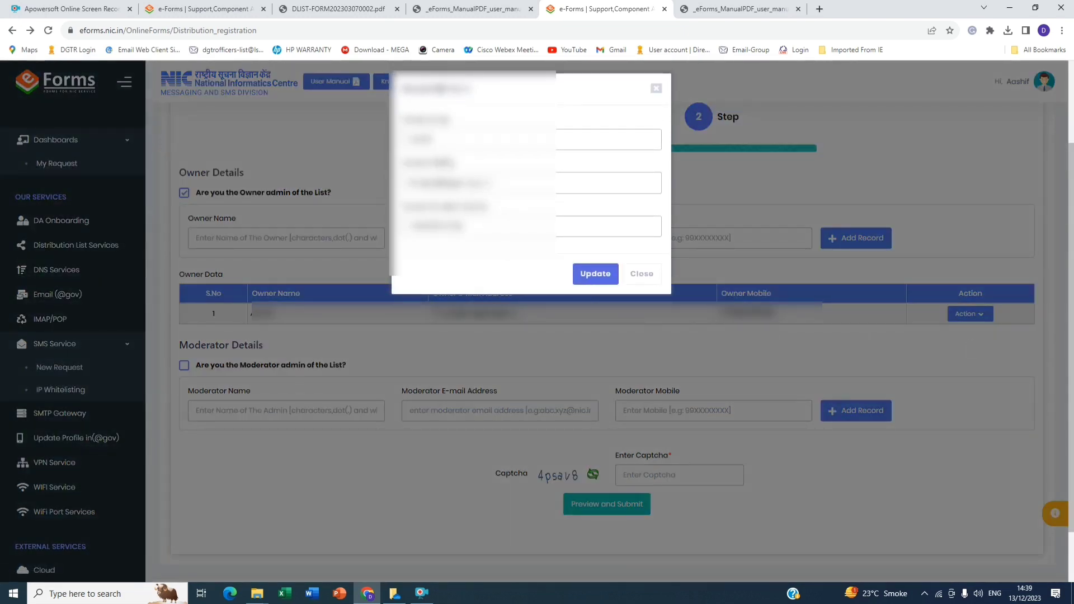
left_click(658, 310)
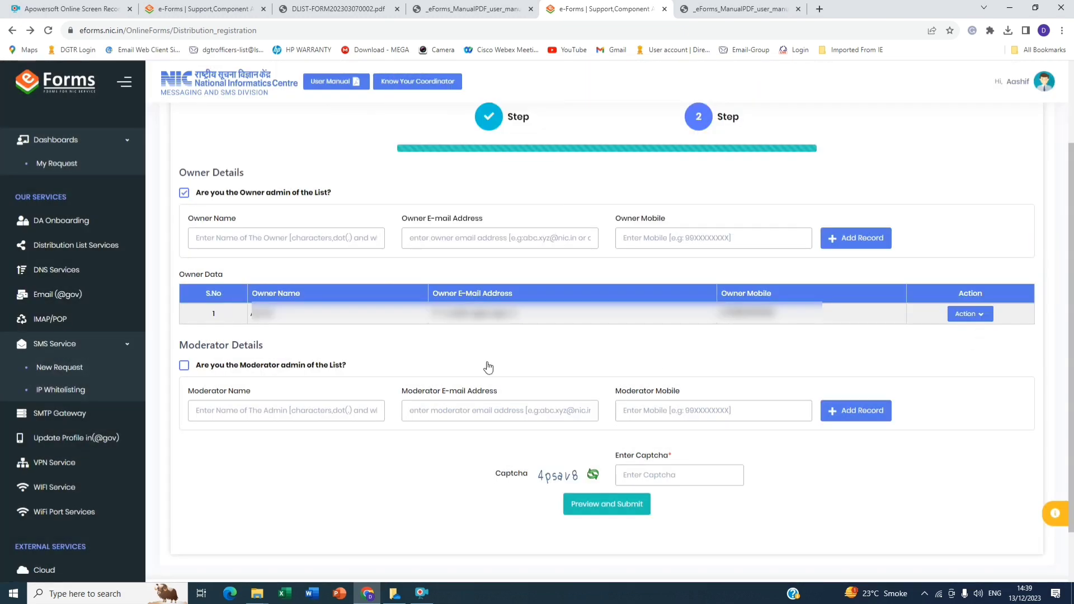
Step: Declare the logged-in account as moderator admin and again as owner admin, enter the captcha, and open the request preview
left_click(184, 368)
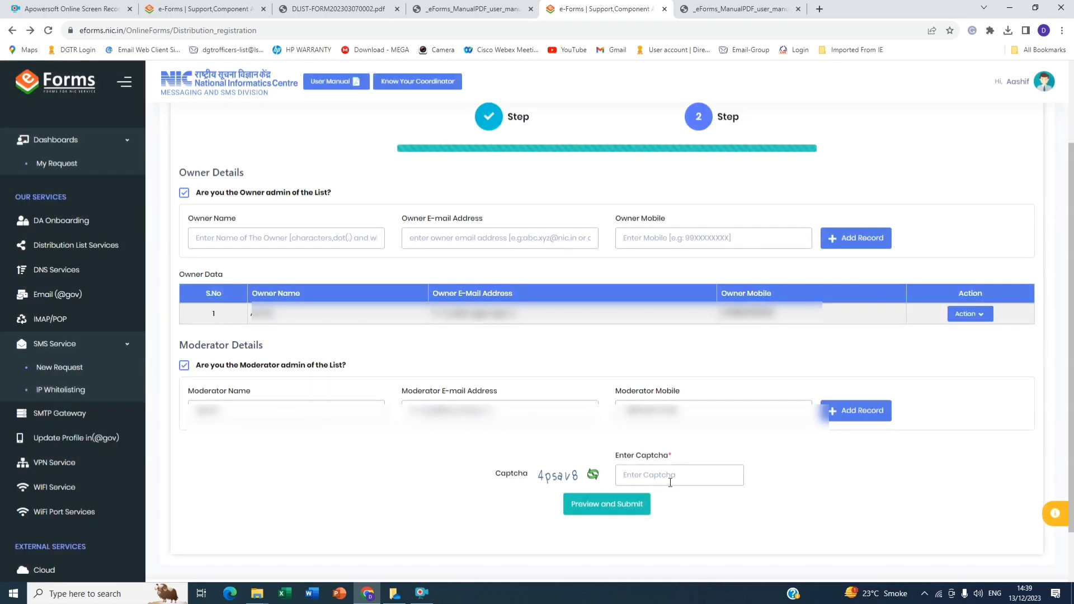
left_click(185, 193)
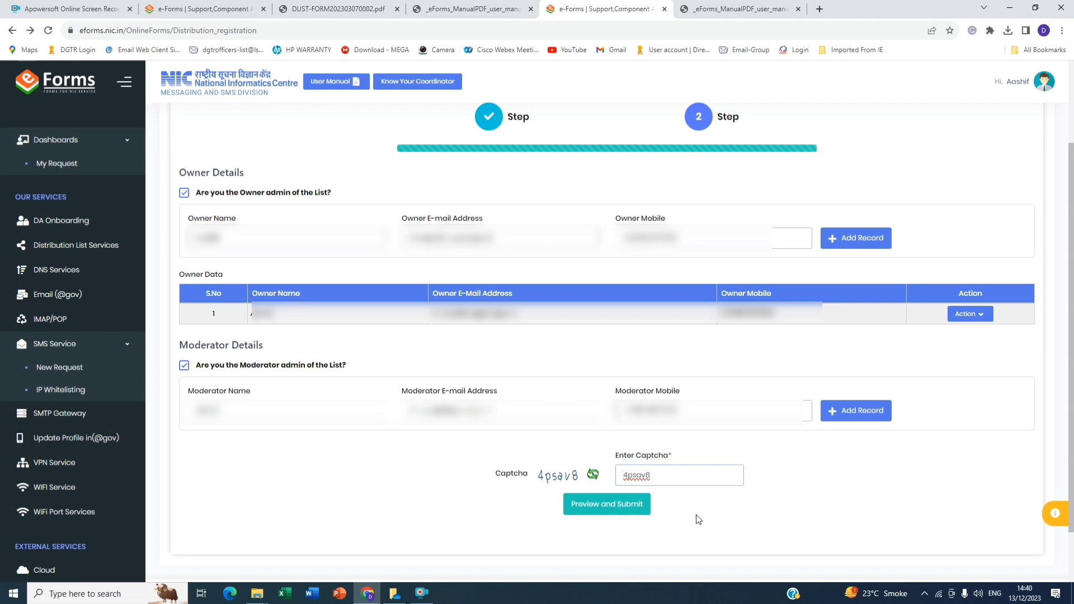
left_click(596, 513)
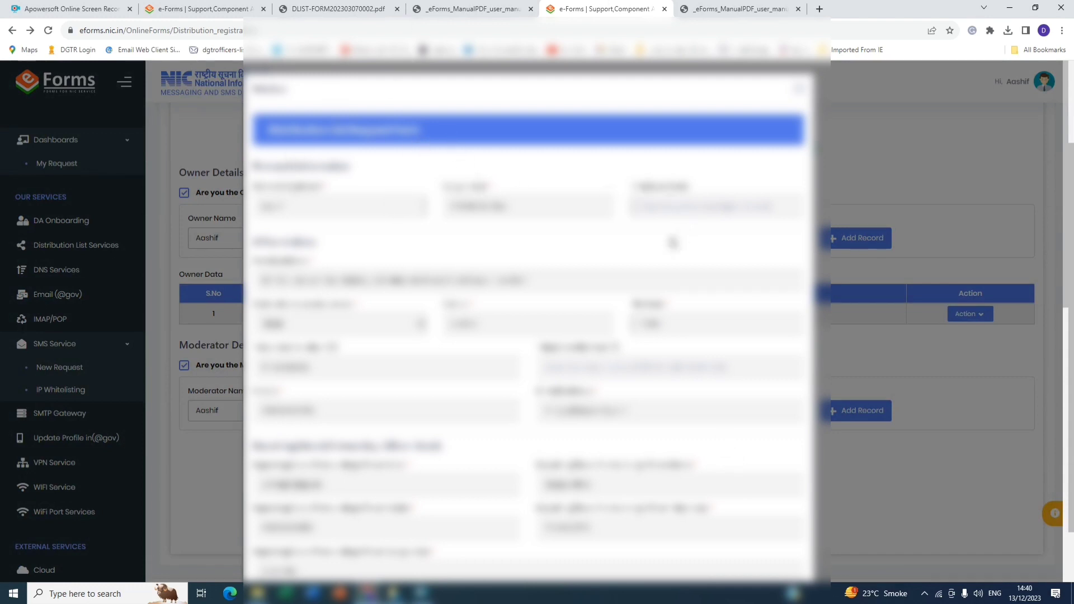
Step: Review the personal, organization, distribution list and owner details in the request preview down to the terms and conditions
scroll(395, 199, "down", 1)
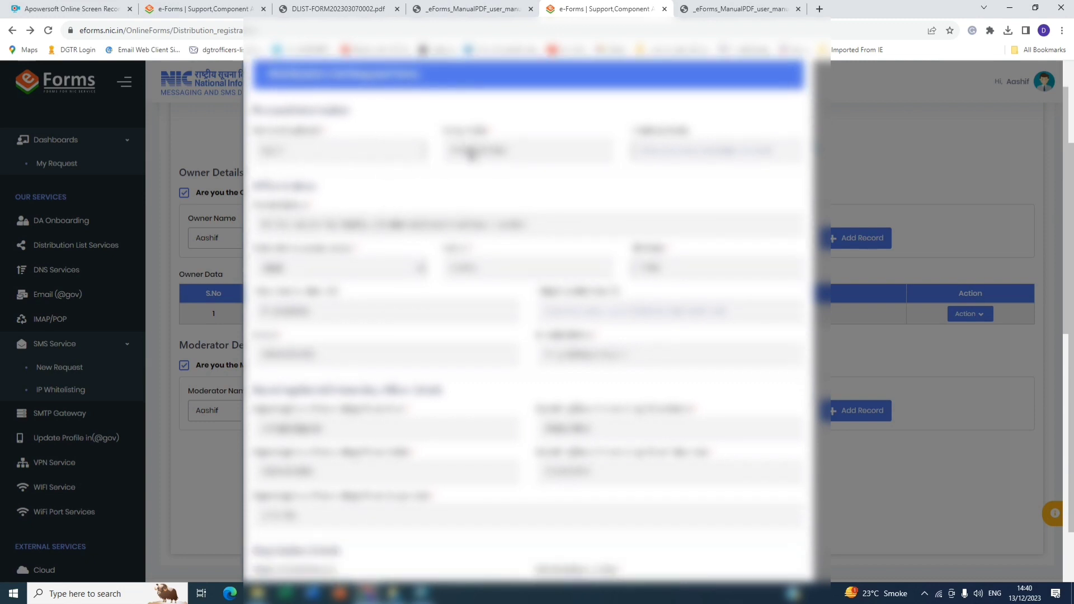
scroll(625, 169, "down", 2)
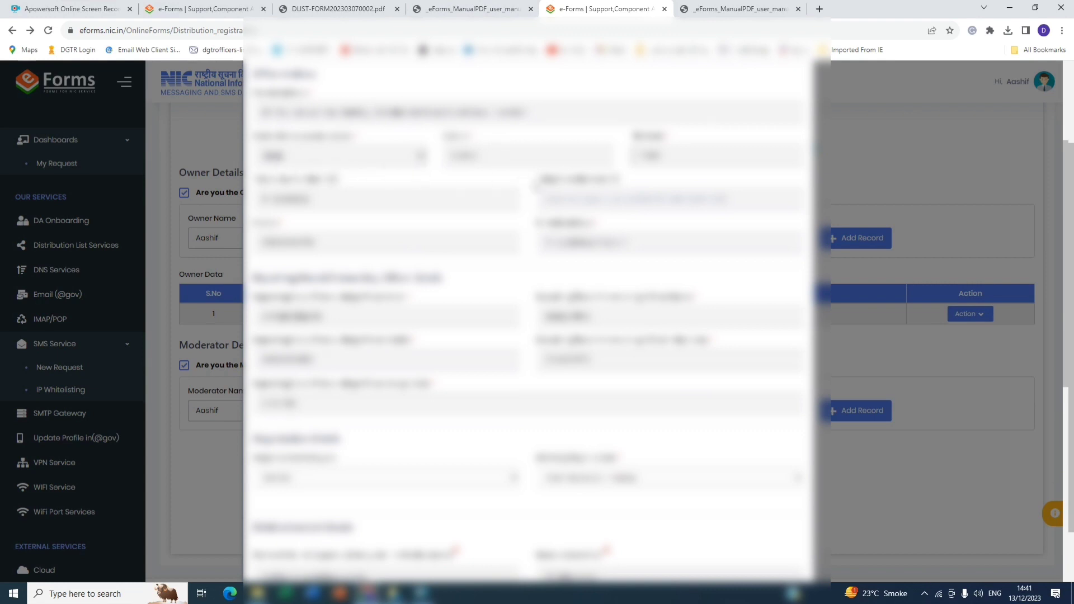
scroll(614, 194, "down", 3)
scroll(476, 202, "down", 2)
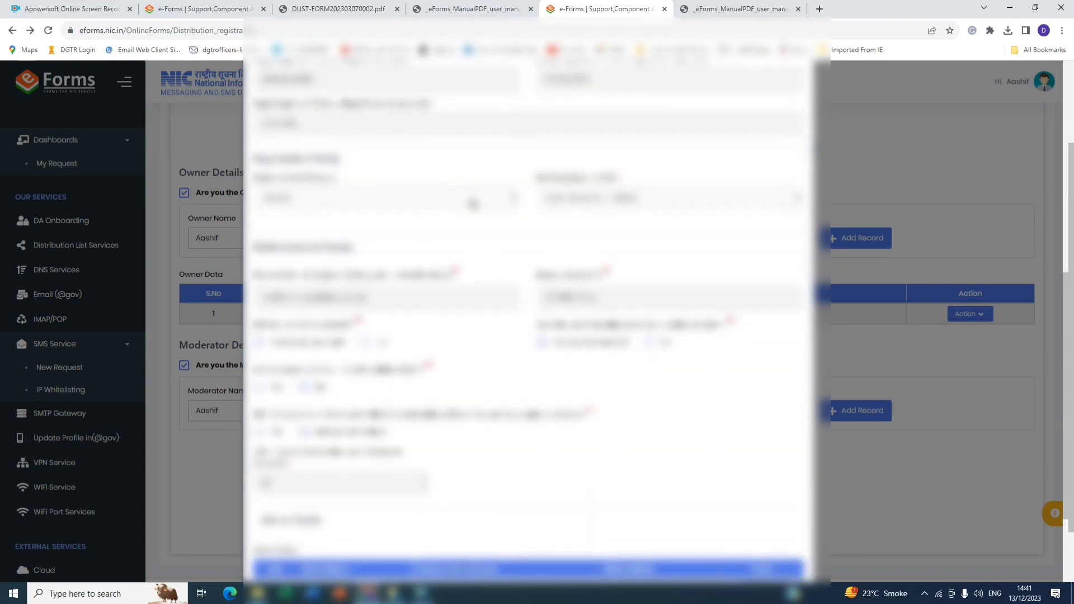
scroll(641, 221, "down", 2)
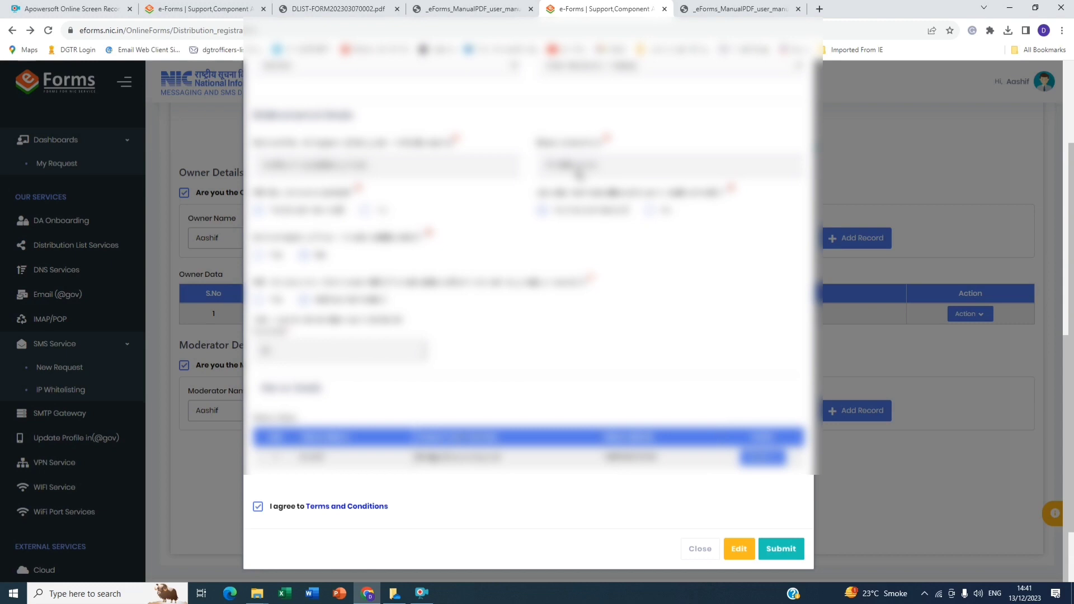
scroll(319, 330, "down", 1)
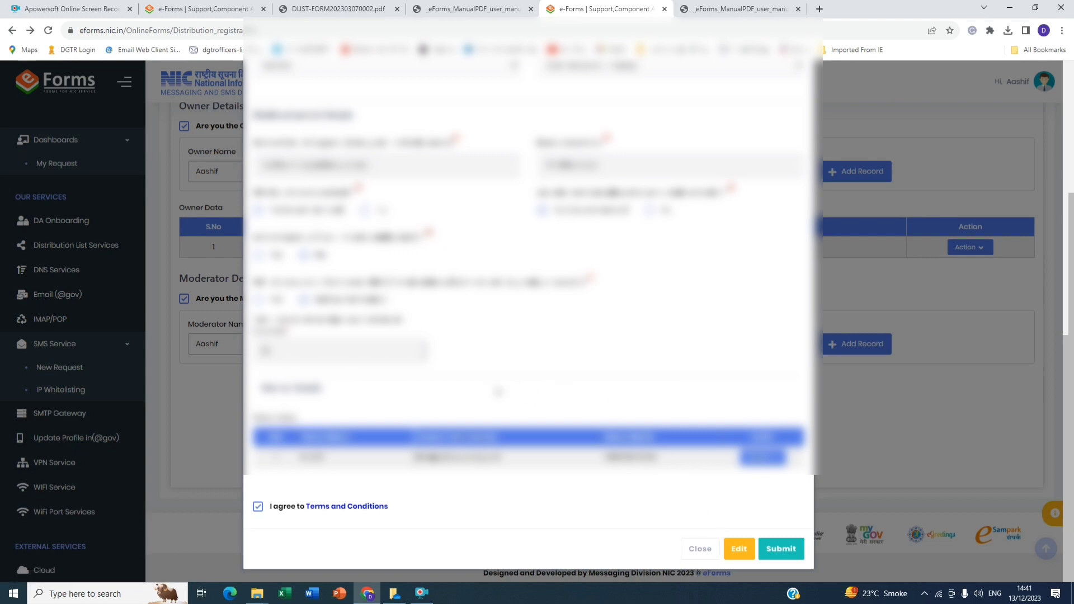
Step: Make the previewed request editable, submit it, and confirm the submission details
left_click(739, 556)
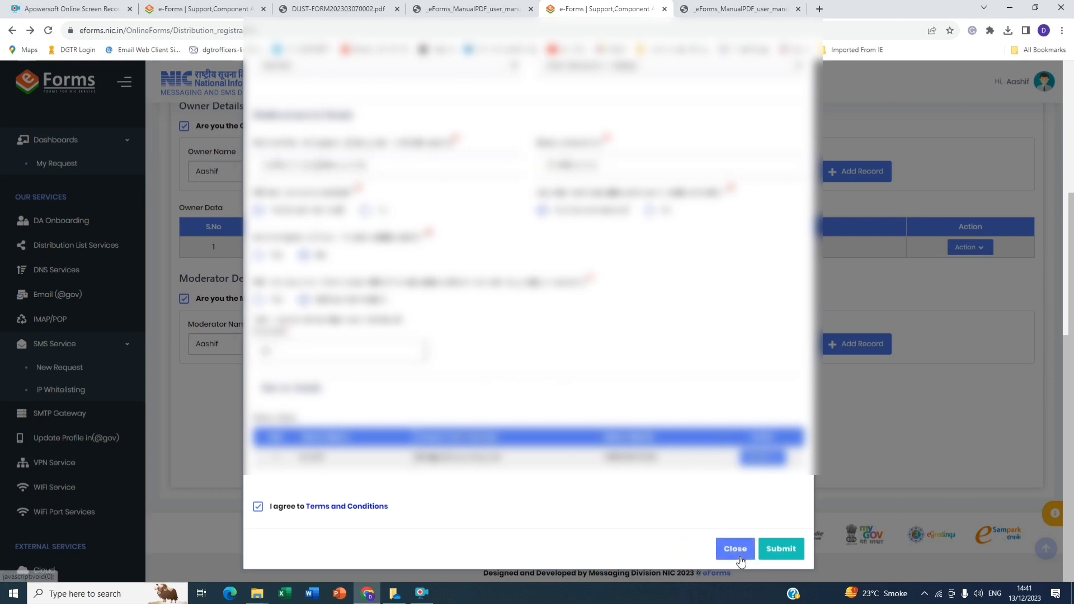
left_click(737, 557)
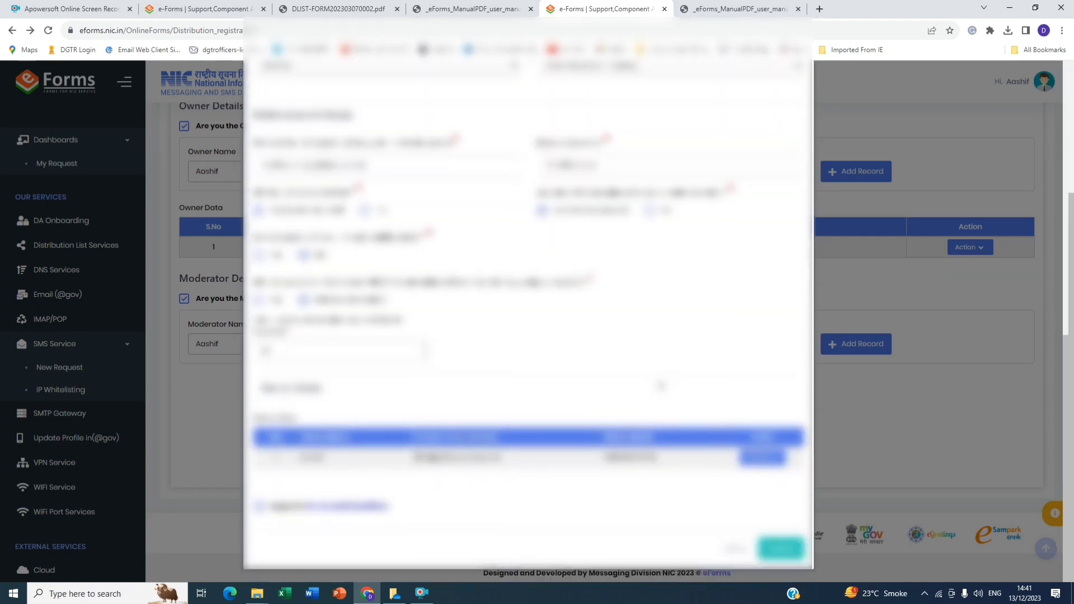
left_click(783, 549)
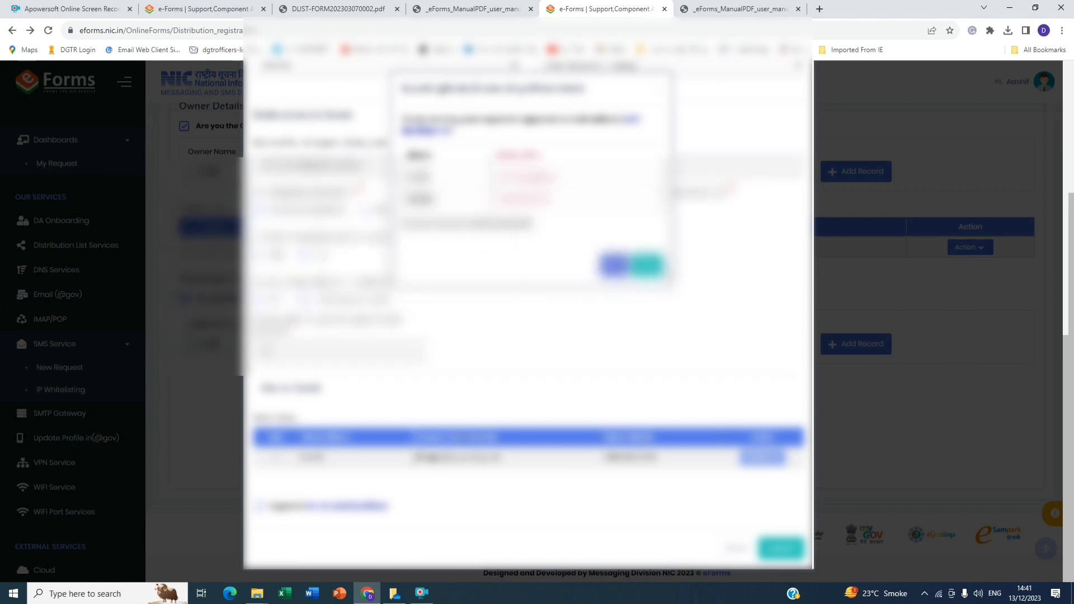
left_click(646, 264)
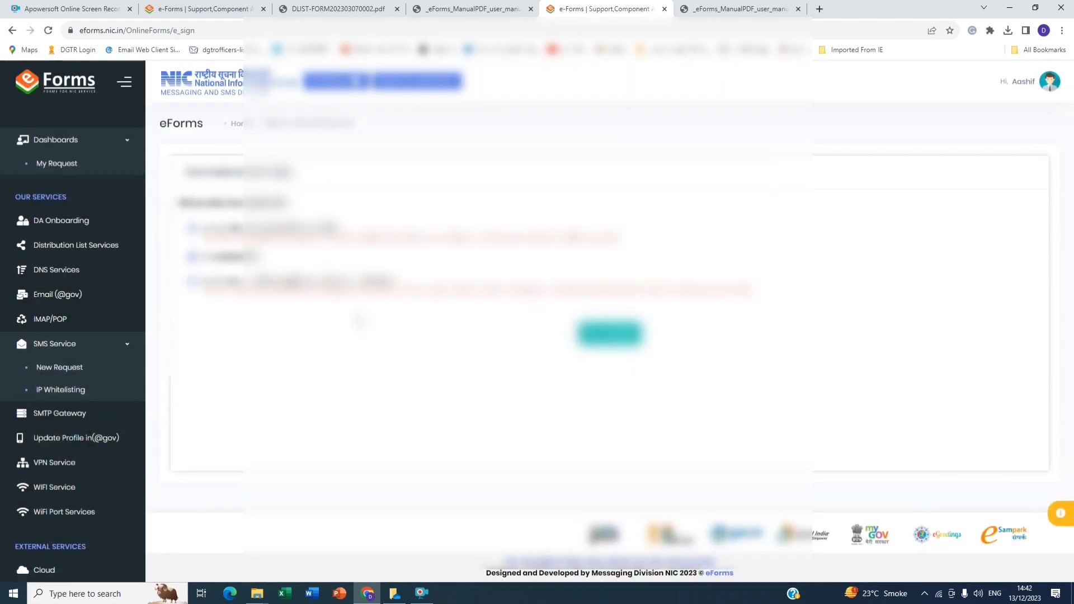